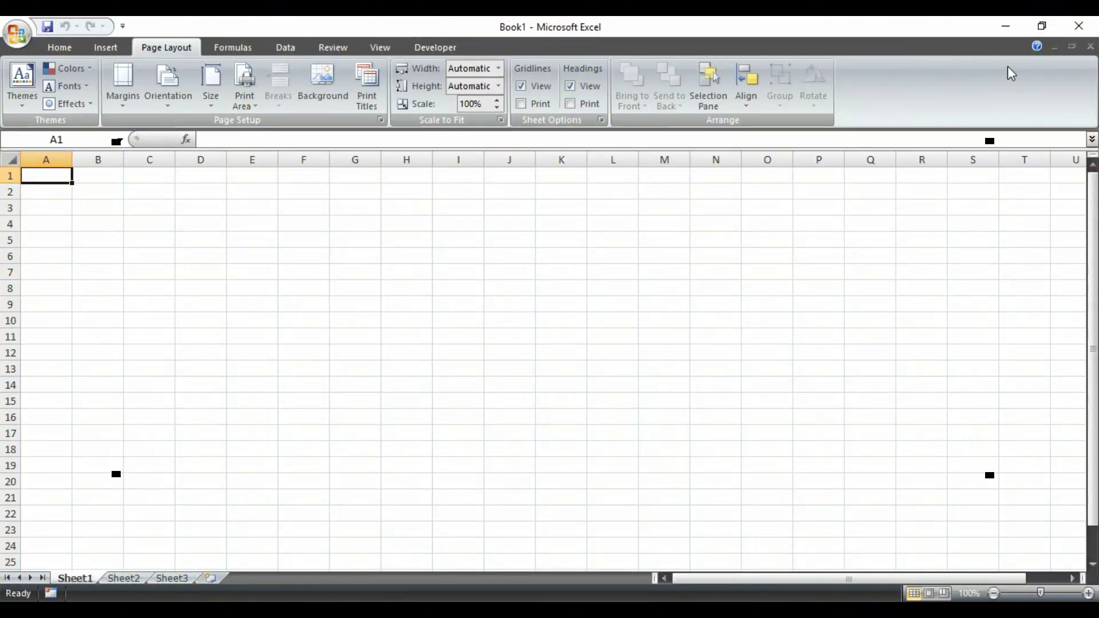
Search for OSK in Windows and launch the On-Screen Keyboard
key(super)
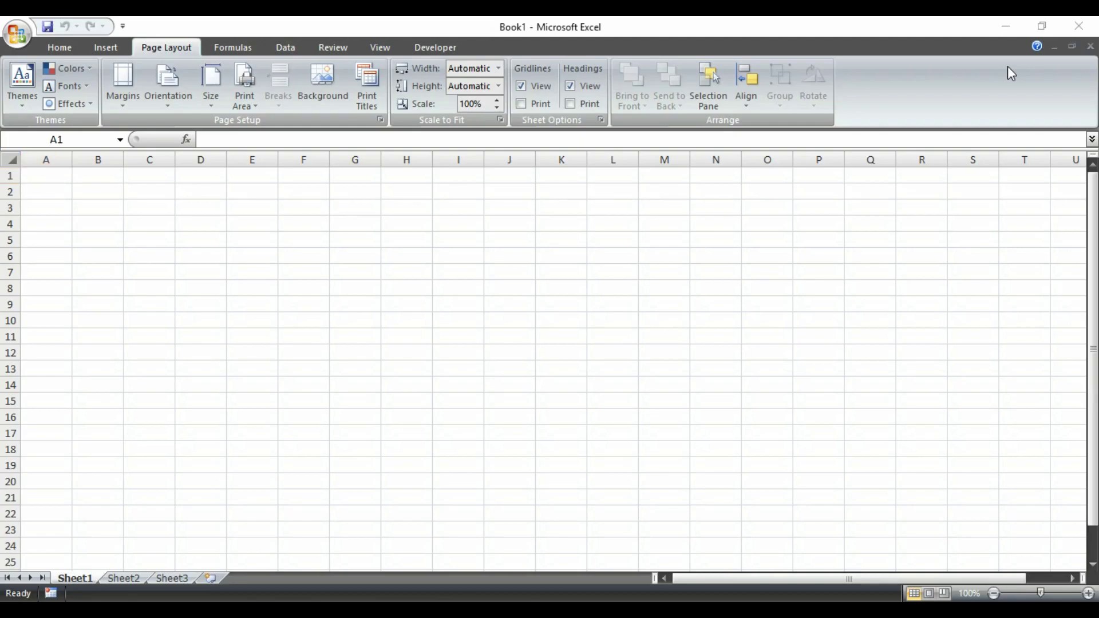
text(c)
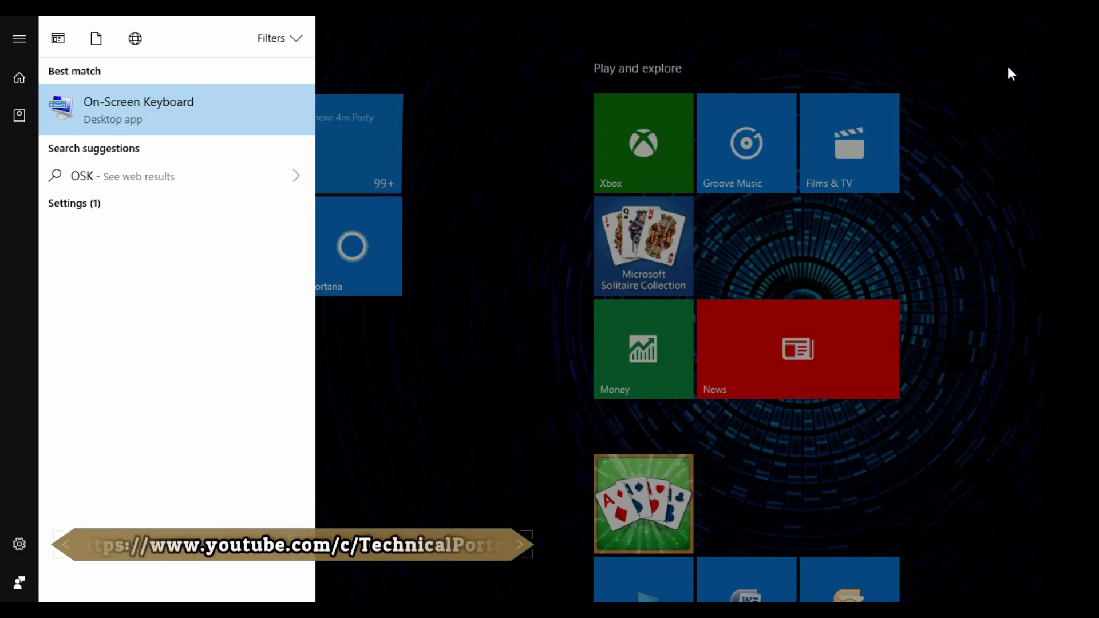
key(Return)
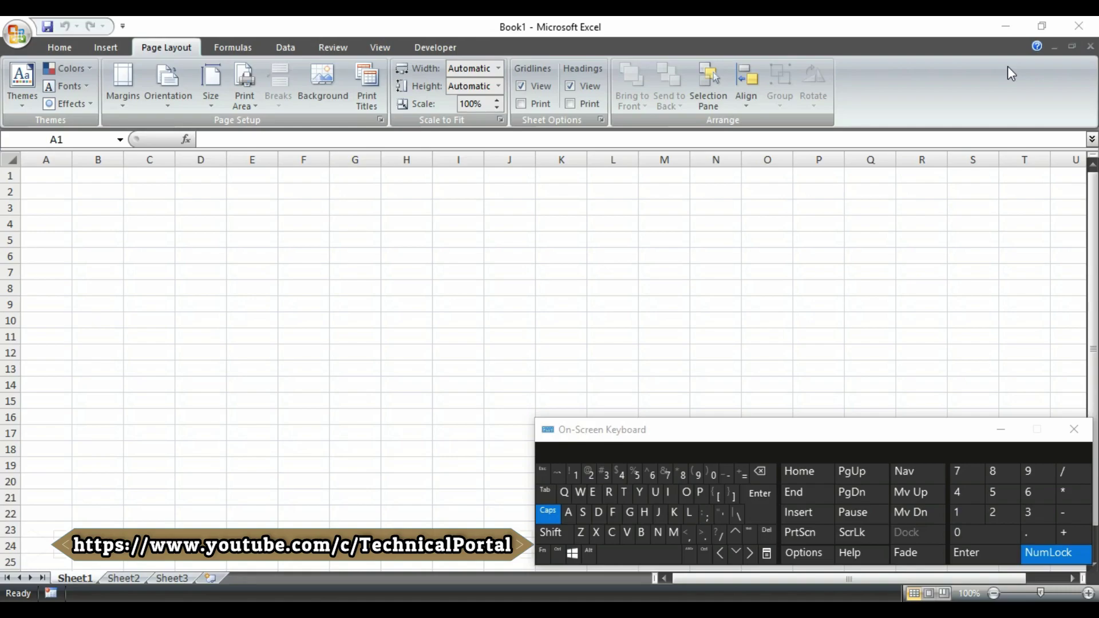
Open the recent workbook "40 Ranking with Time"
click(17, 34)
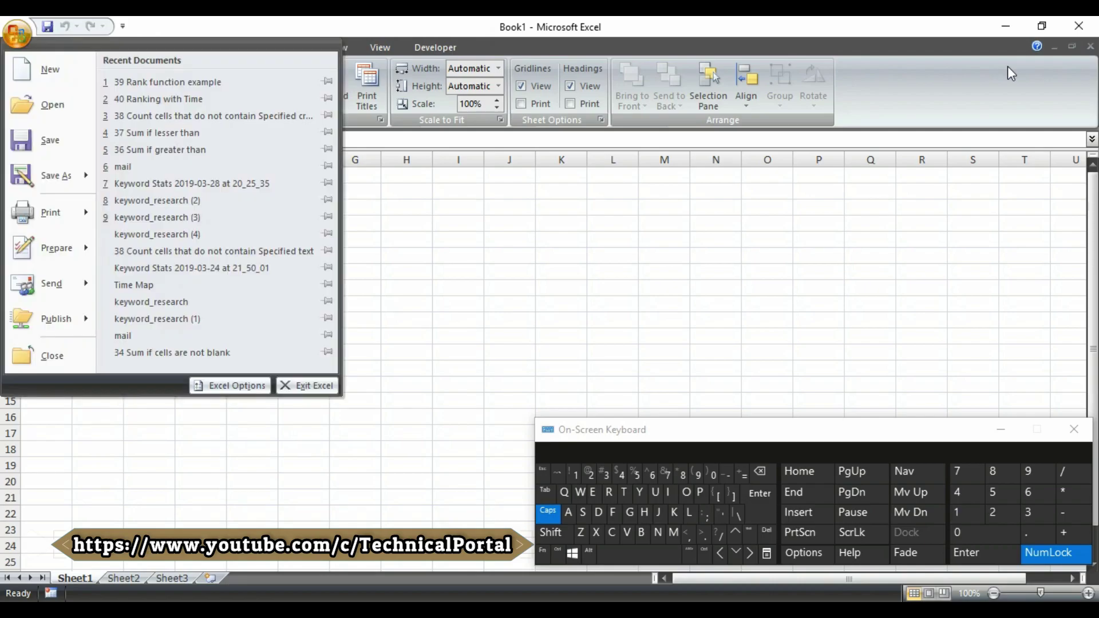
click(169, 98)
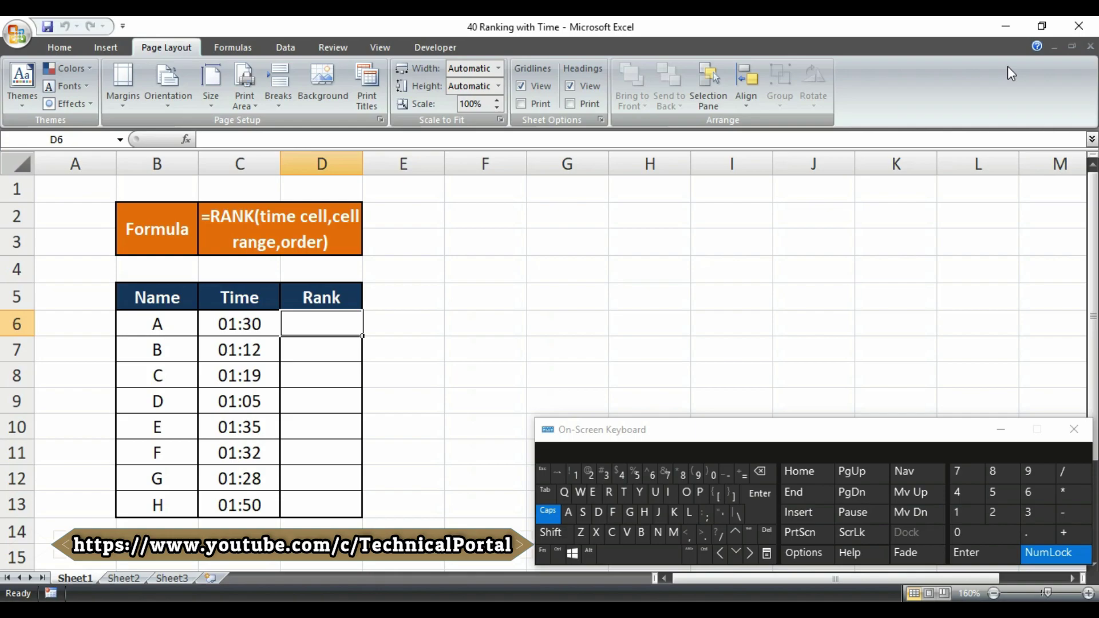
Begin a RANK formula in D6 with C6 as the number and C6:C13 as the reference range
text(=)
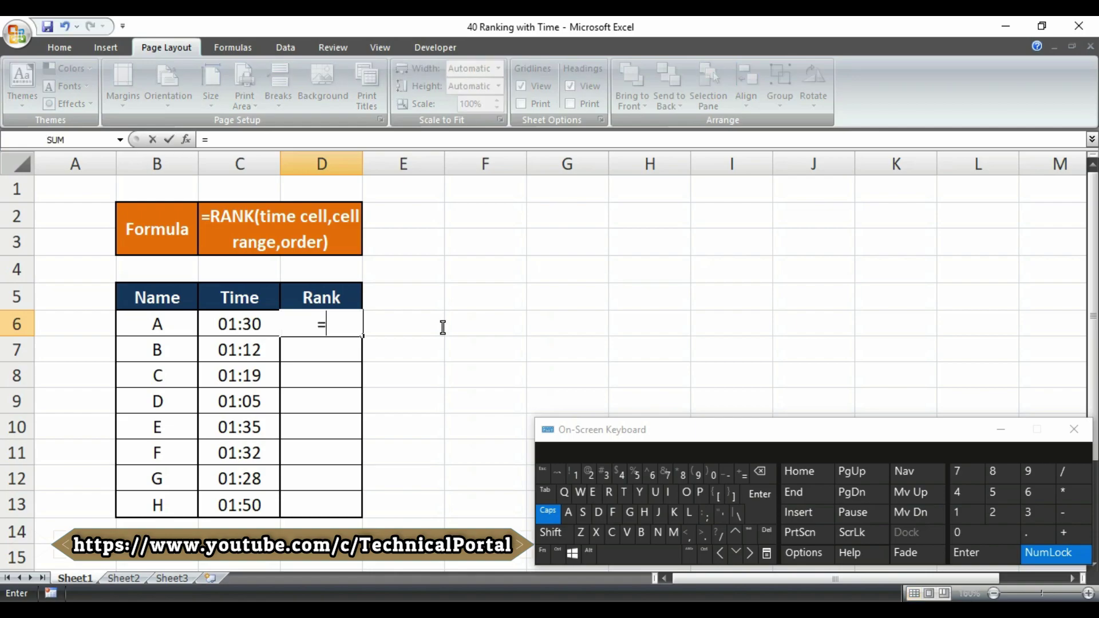
text(RANK)
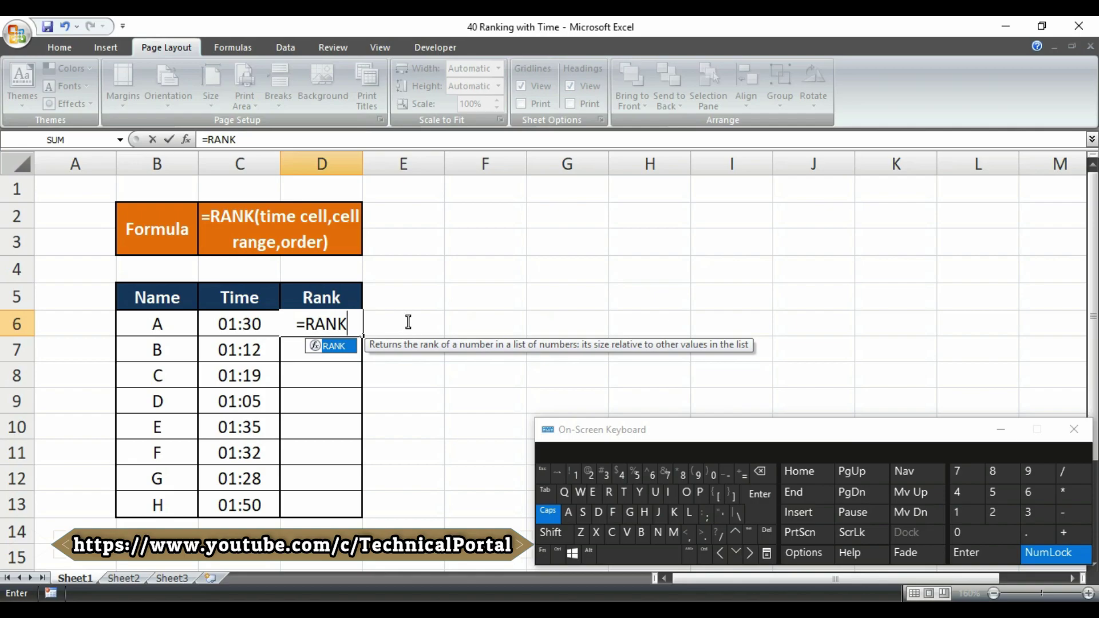
text(()
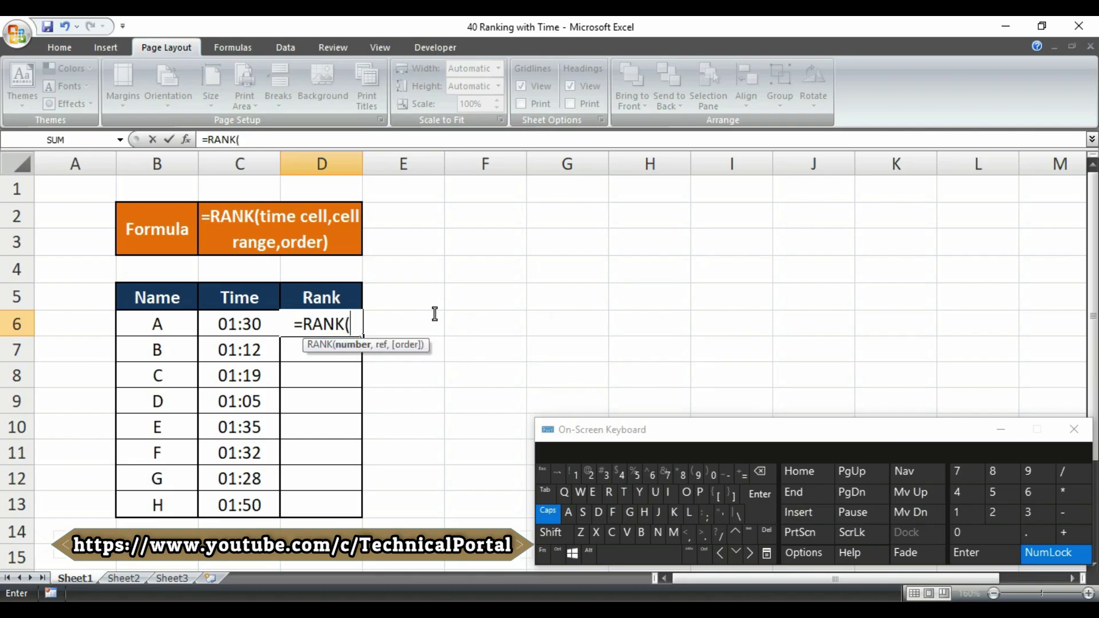
key(Left)
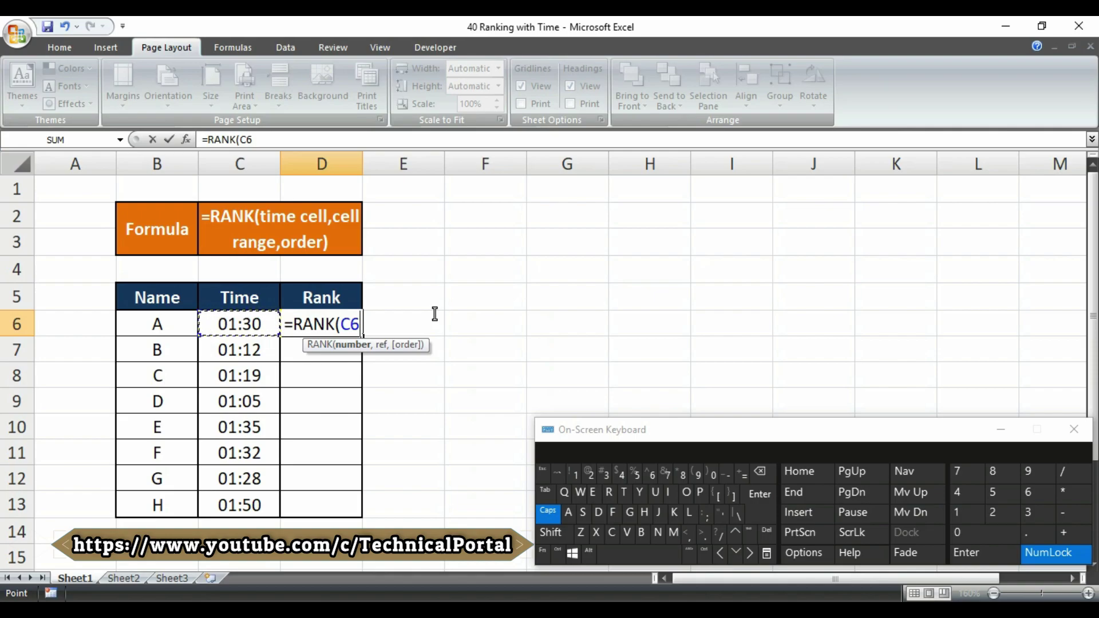
text(,)
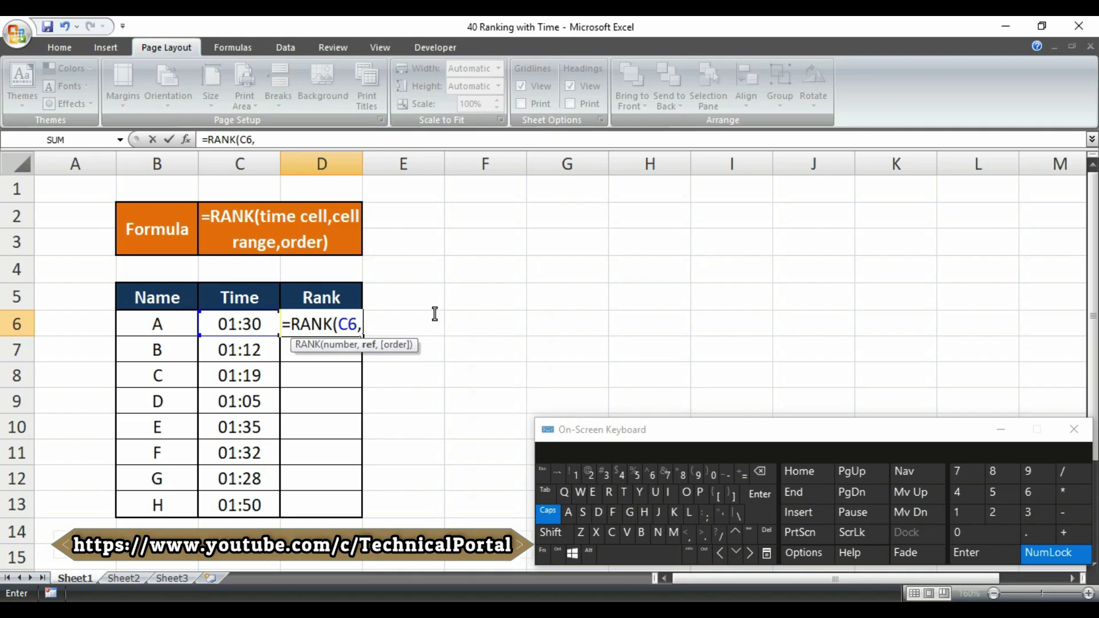
drag(262, 319, 252, 504)
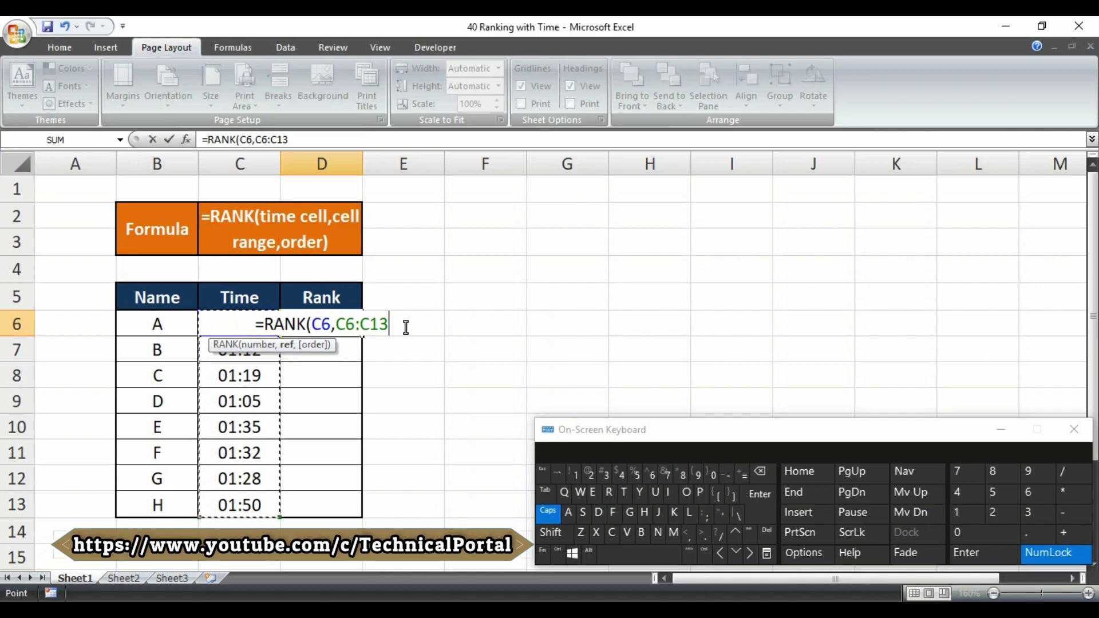
Make the range absolute as $C$6:$C$13, set the order argument to 1, and complete the RANK formula in D6
double_click(406, 327)
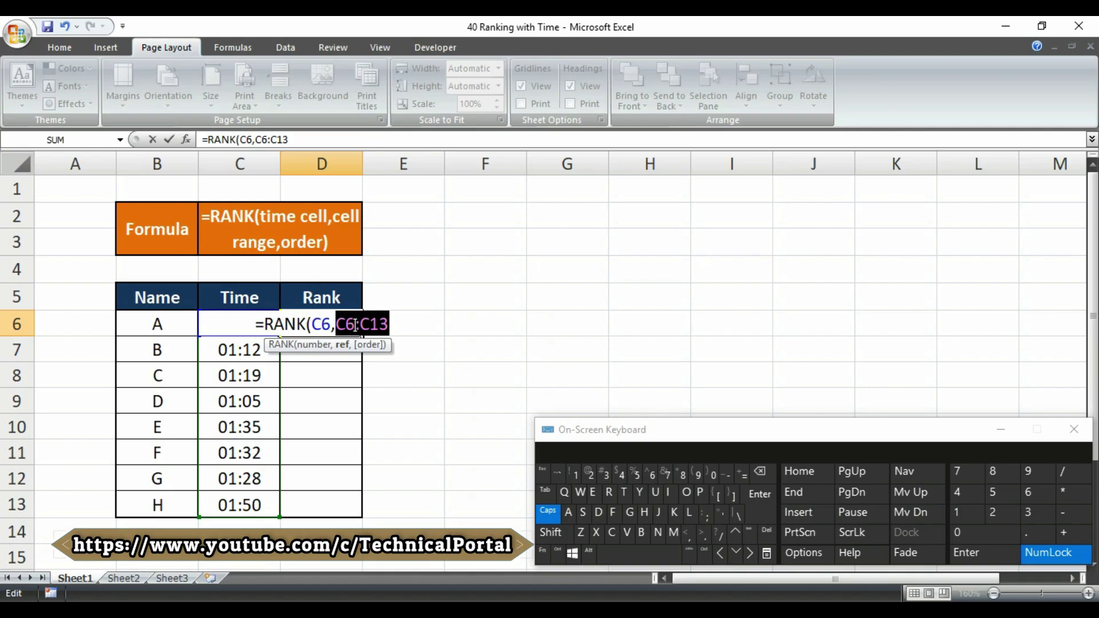
key(F4)
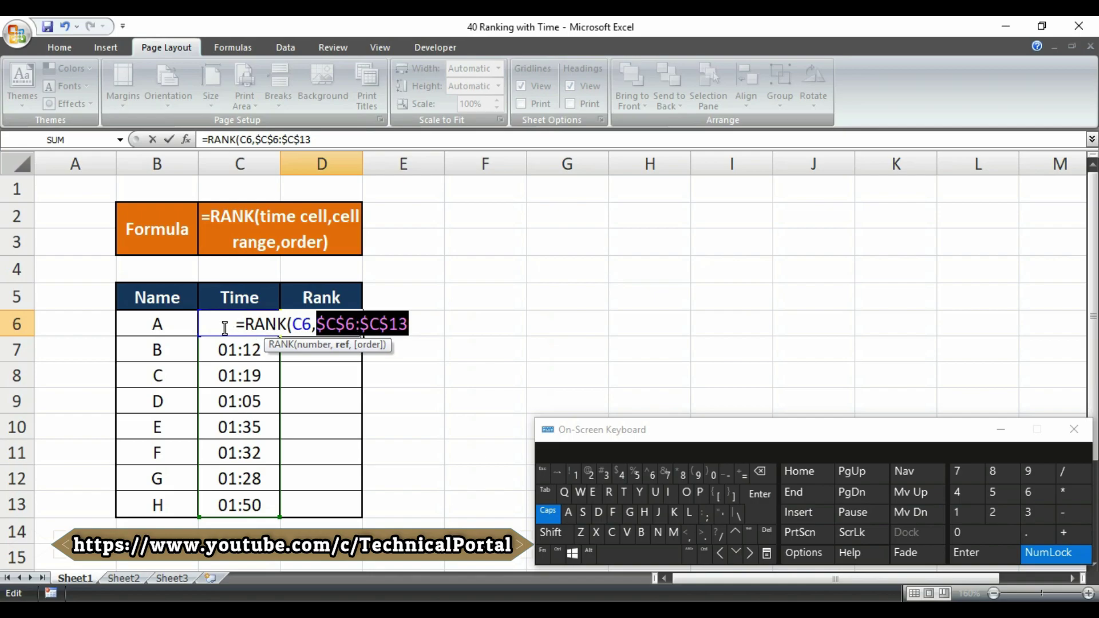
key(Right)
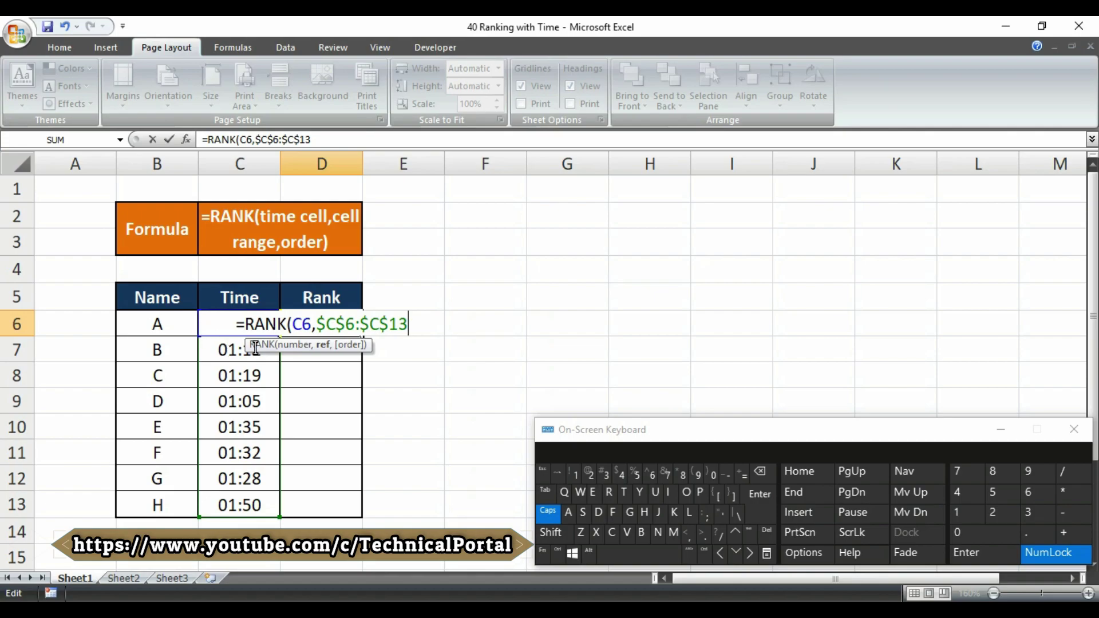
text(,)
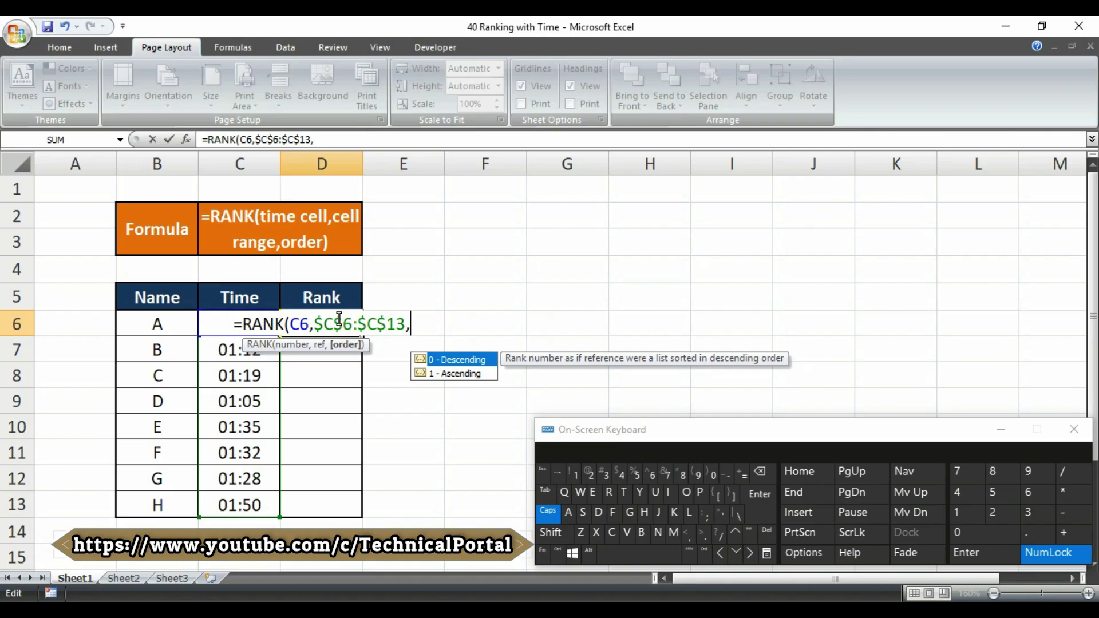
text(1)
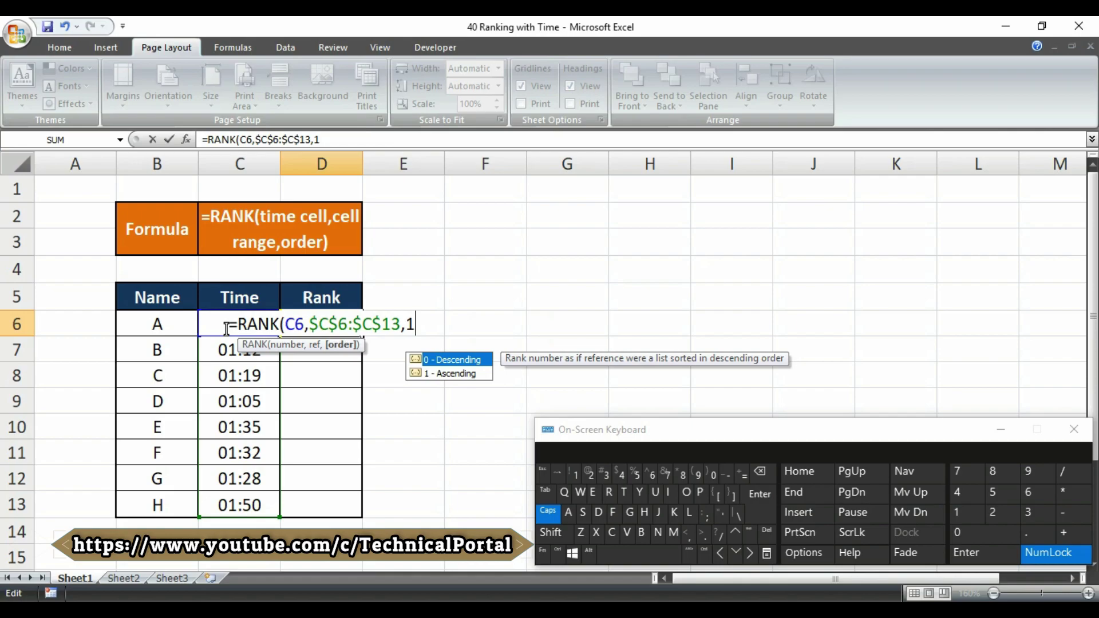
key(shift)
text())
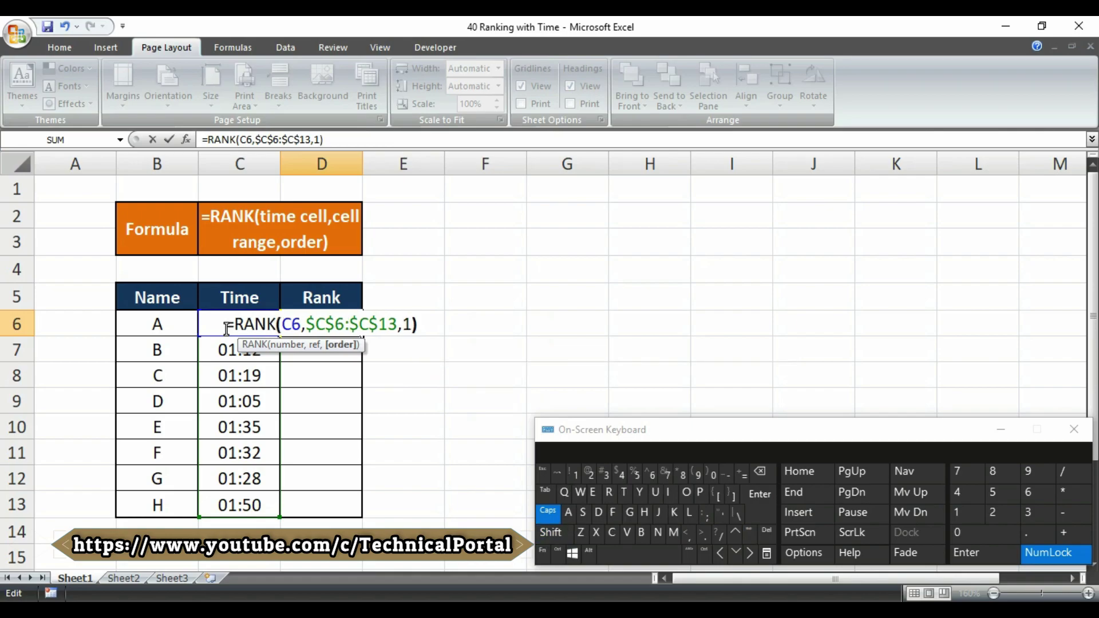
key(Return)
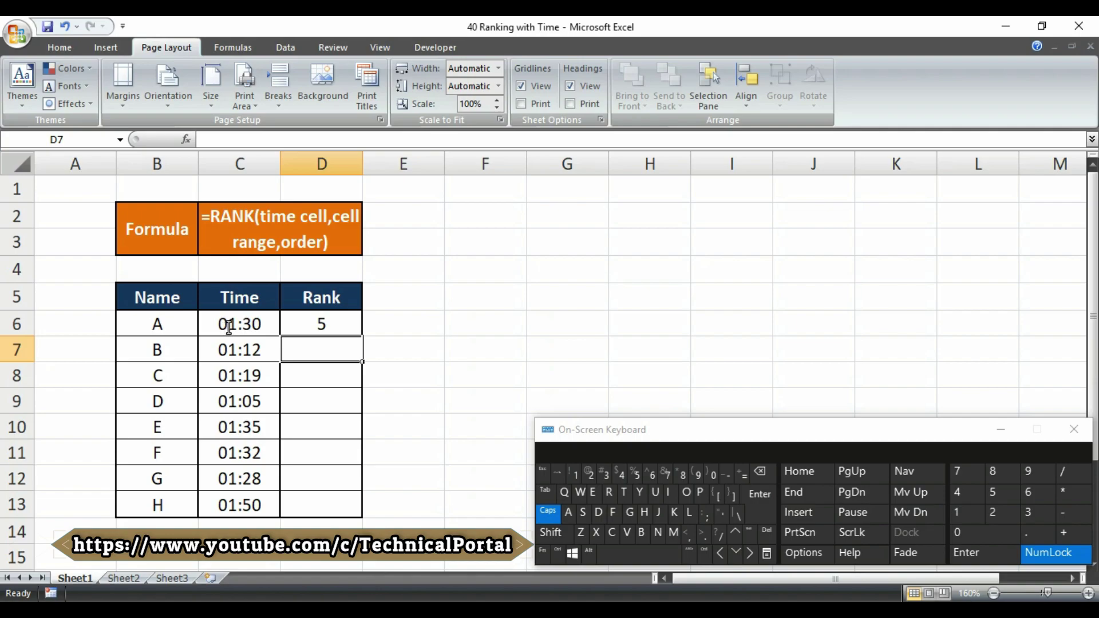
Fill the RANK formula from D6 down through D13 for all remaining names
key(Up)
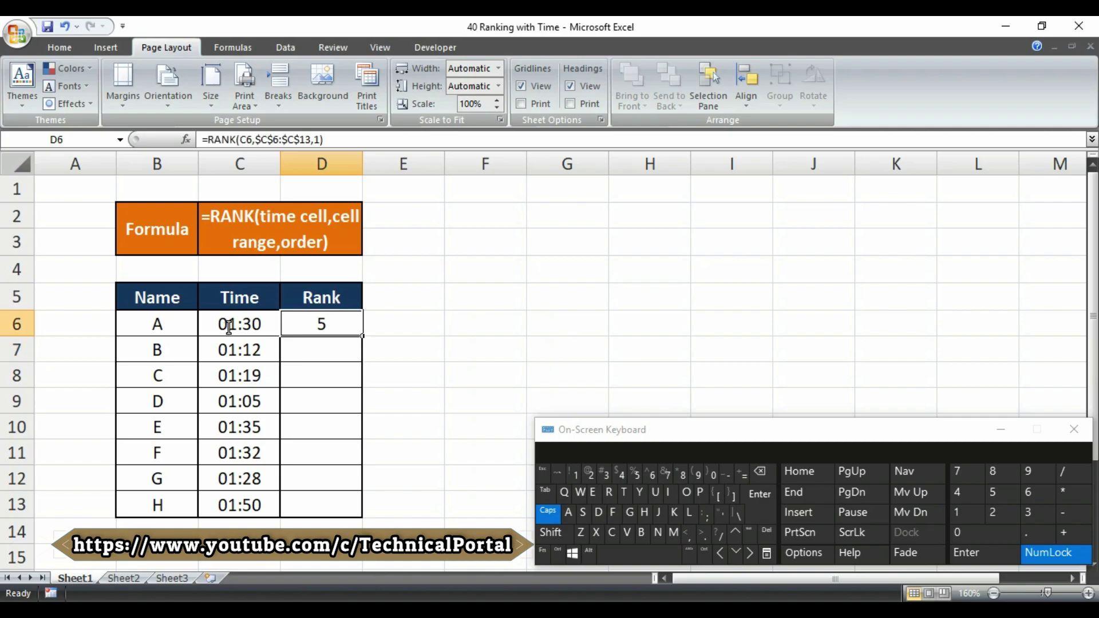
drag(362, 336, 362, 507)
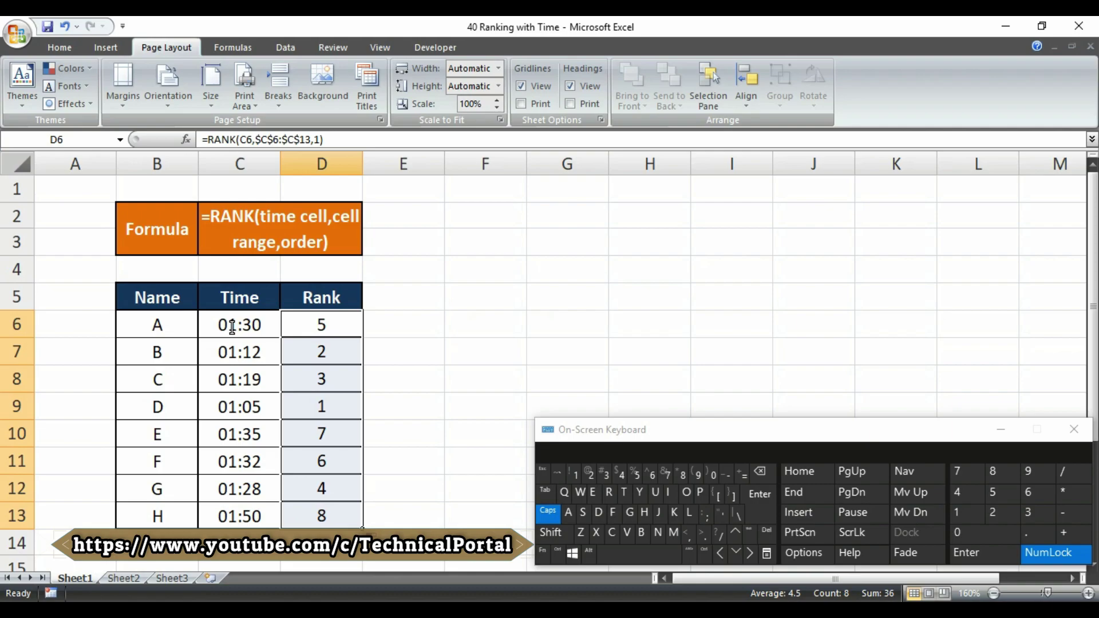
Compare the rank in D9 with the matching time in C9
key(Down)
key(Down)
key(Down)
key(alt)
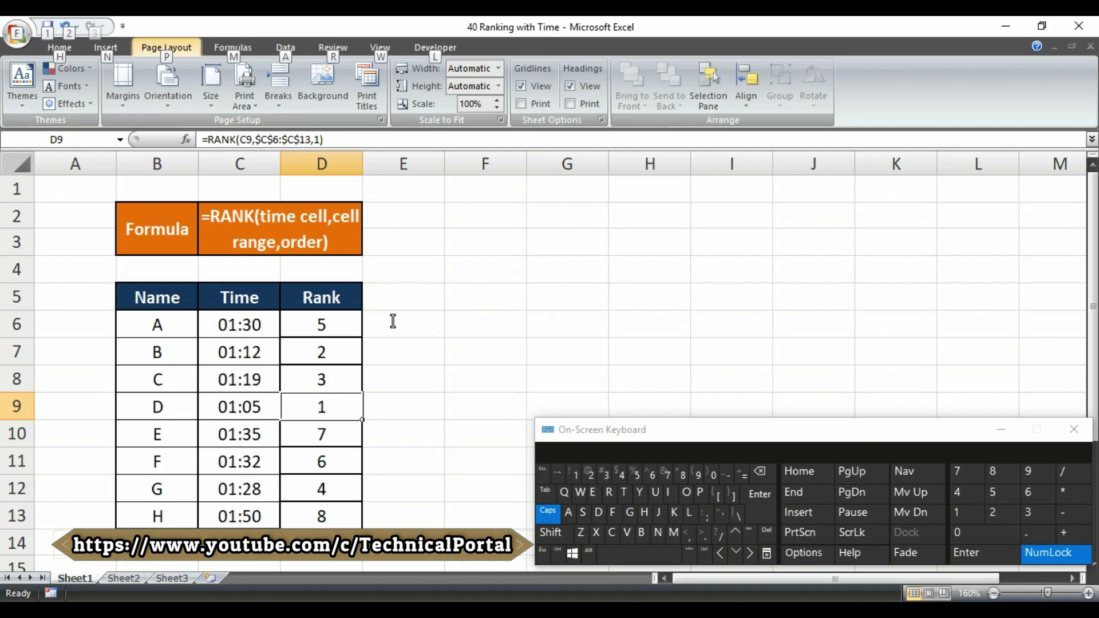
key(Left)
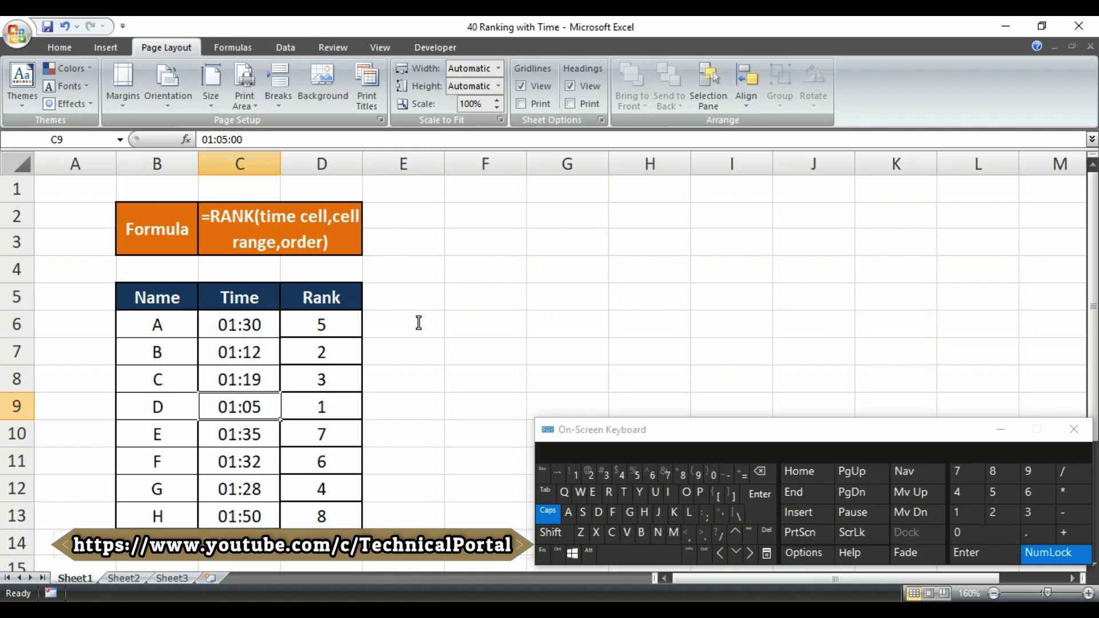
key(alt+p)
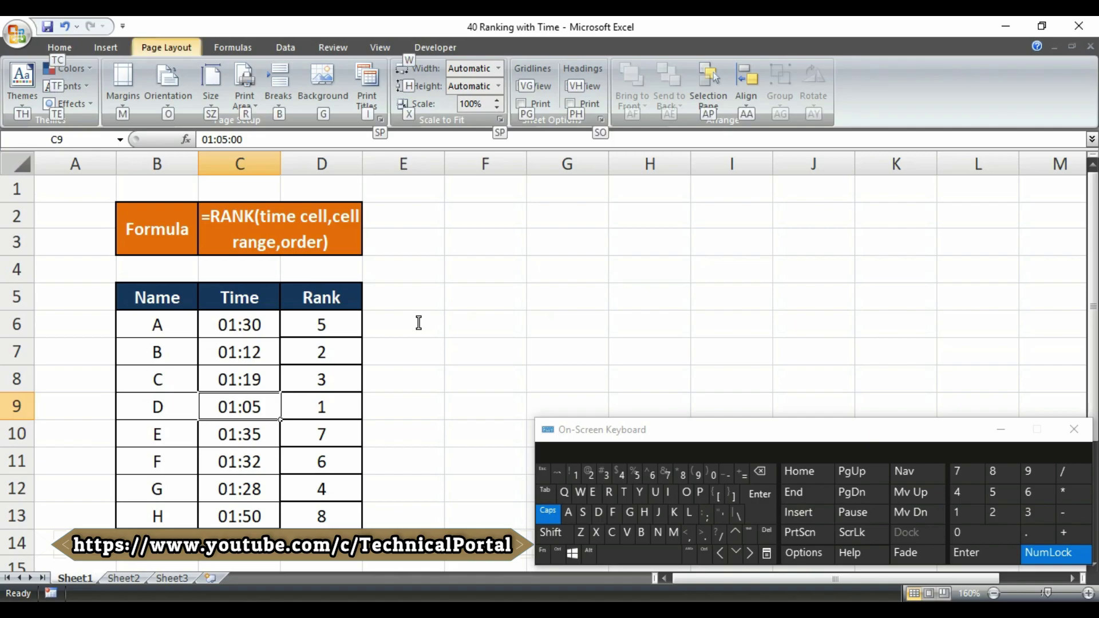
Open the RANK formula in D9 for editing and select its order argument
double_click(316, 407)
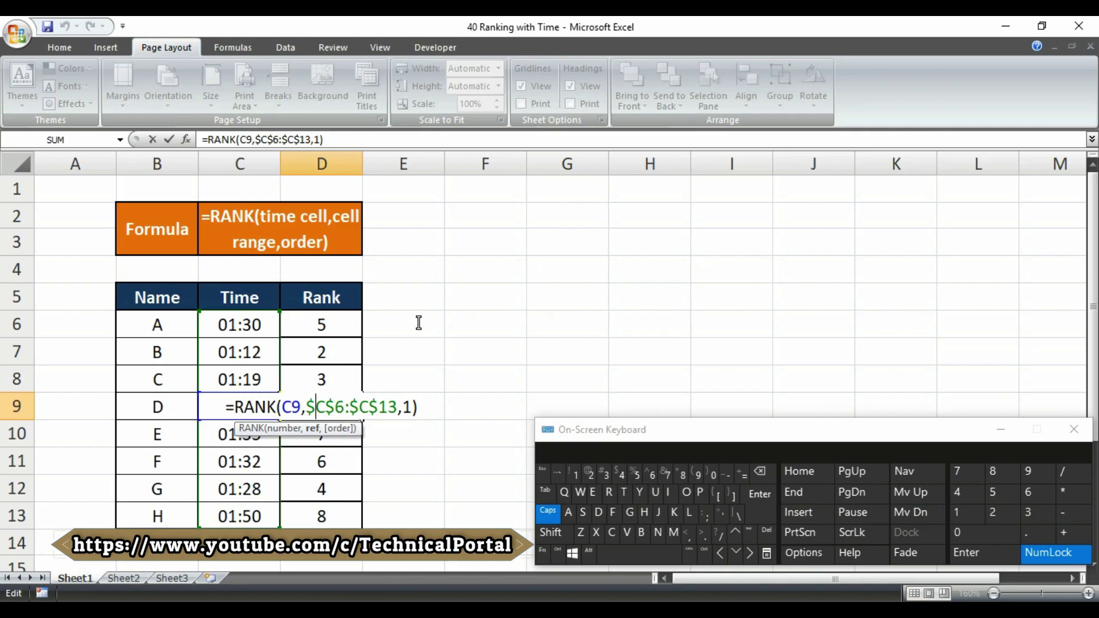
key(Right)
key(Right)
key(Right)
key(Right)
key(Right)
key(Right)
key(Right)
key(Right)
key(Right)
key(Right)
key(shift+Right)
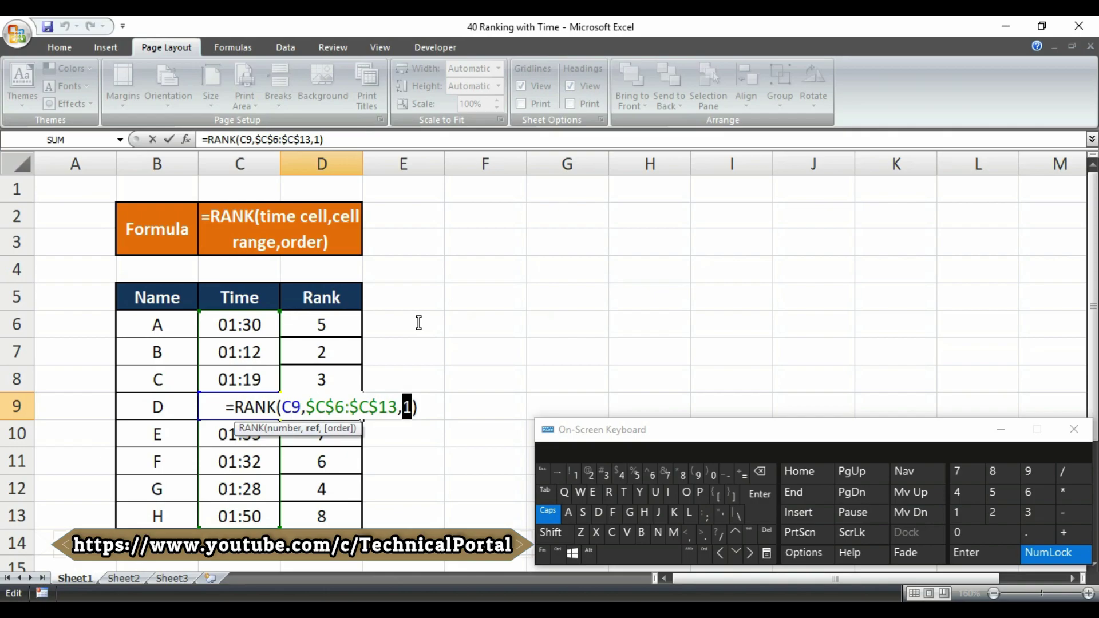